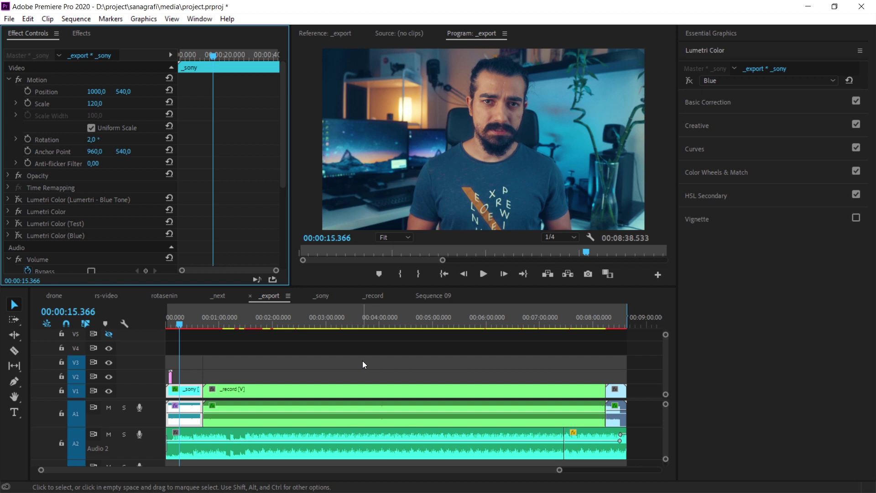
- Maximize the Program monitor from its panel menu, then restore it to normal size
left_click(420, 188)
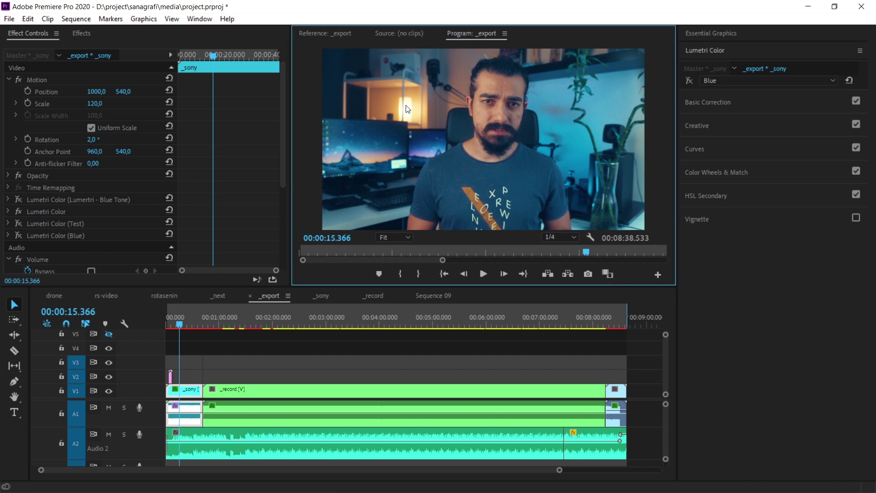
right_click(473, 34)
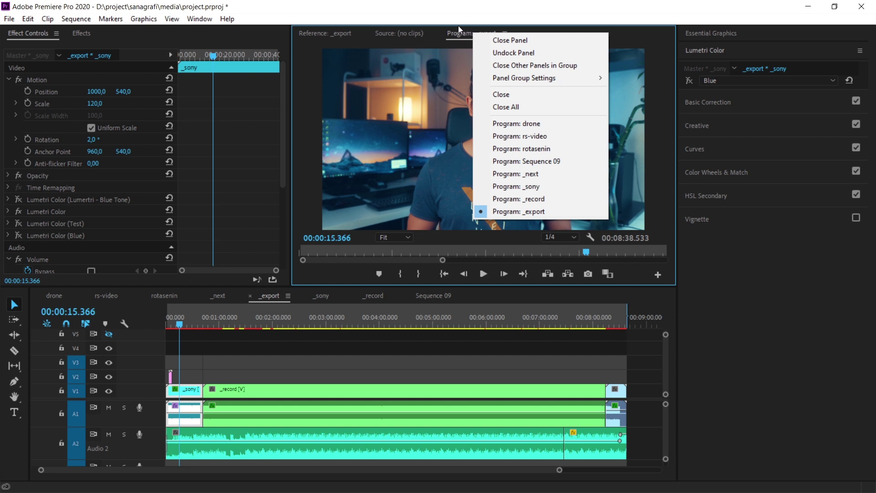
mouse_move(547, 78)
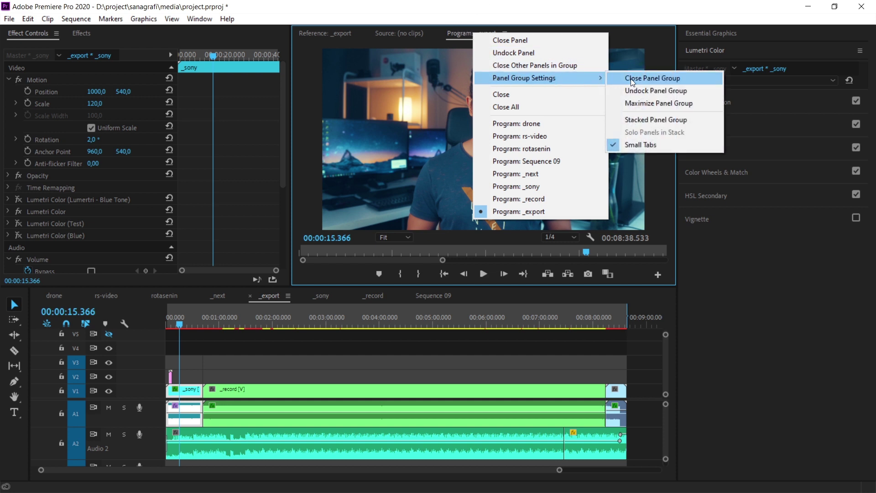
left_click(650, 103)
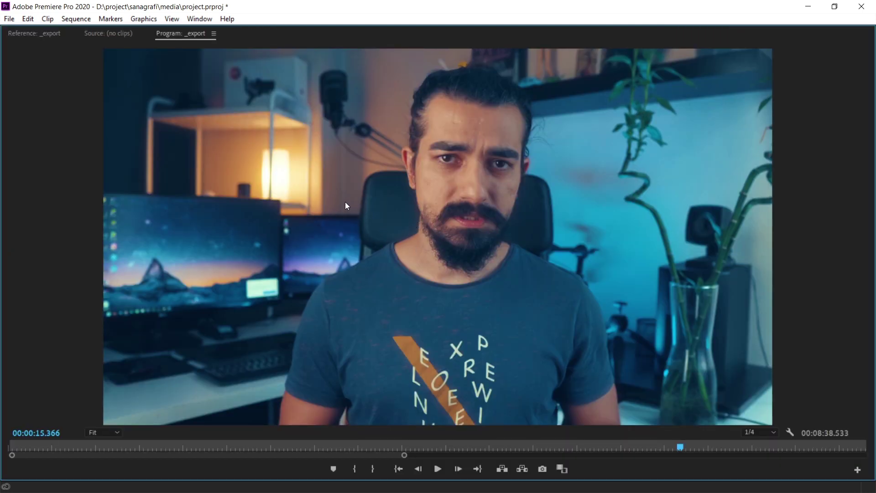
right_click(175, 35)
mouse_move(201, 81)
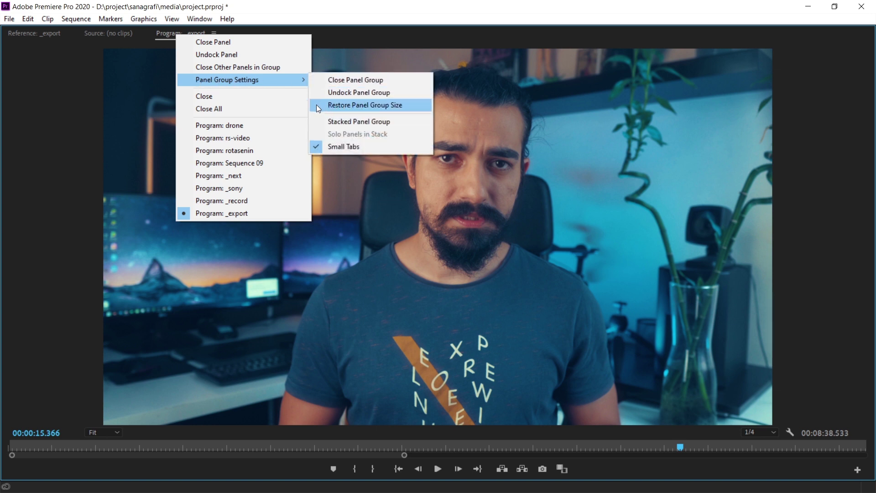
left_click(345, 106)
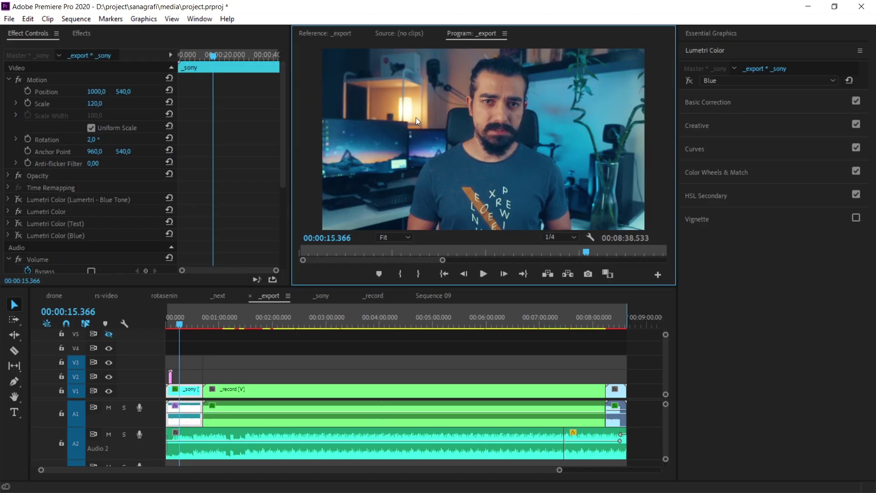
- Maximize the _export timeline panel from its panel menu, then restore it
right_click(273, 296)
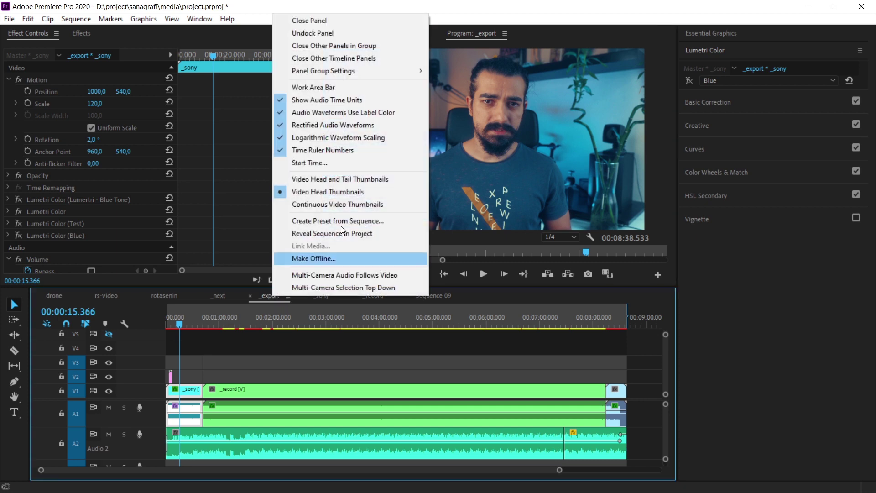
mouse_move(350, 73)
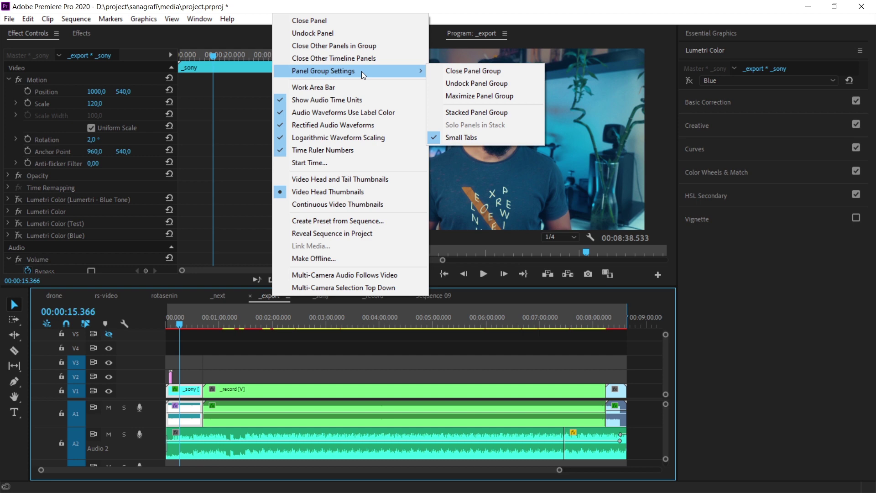
left_click(470, 95)
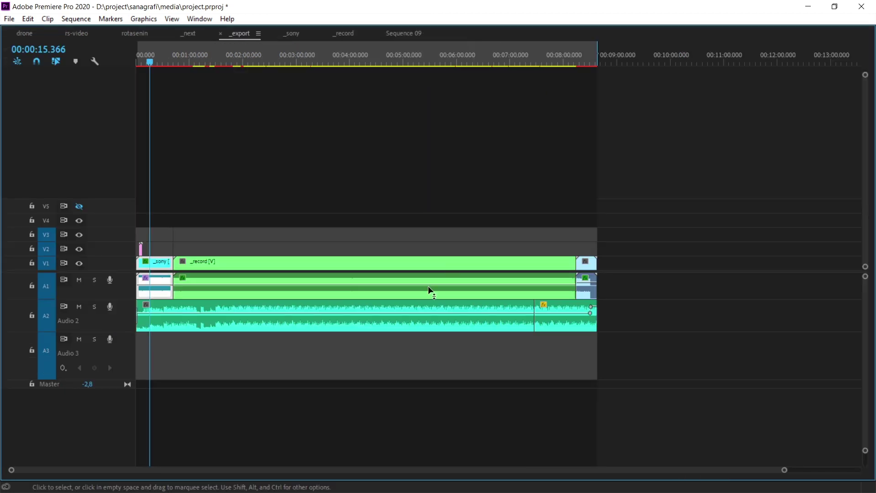
right_click(245, 32)
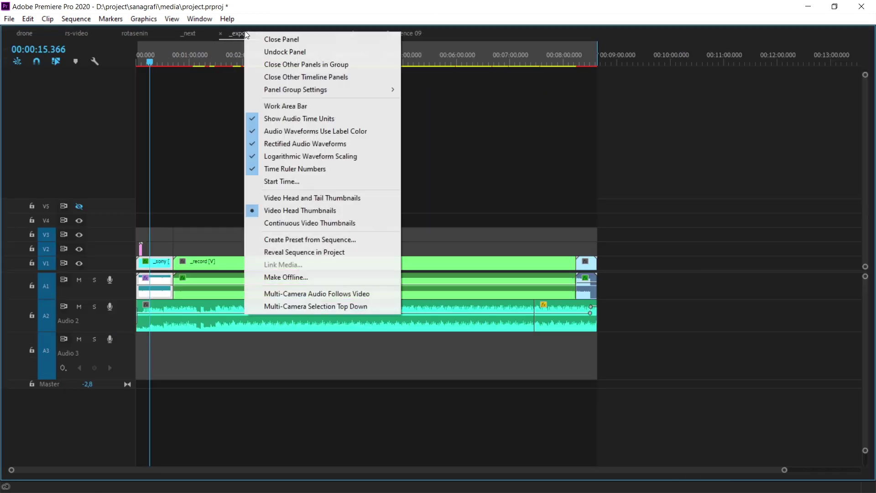
mouse_move(321, 89)
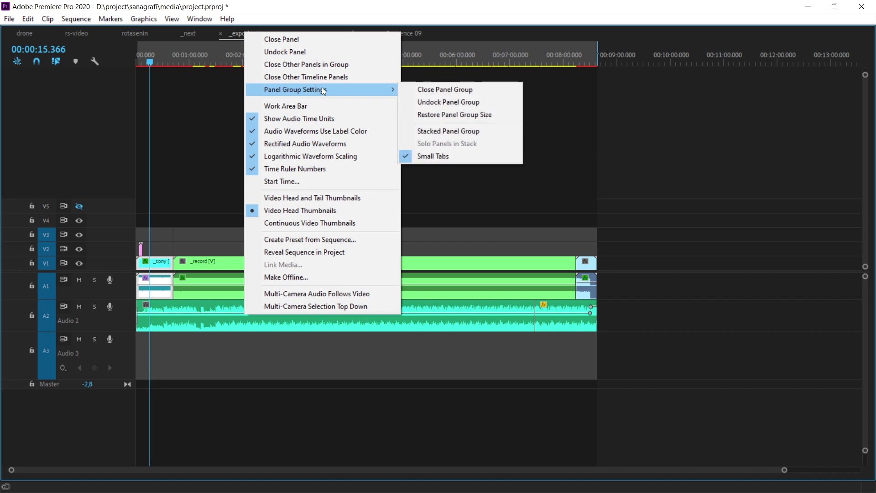
left_click(425, 115)
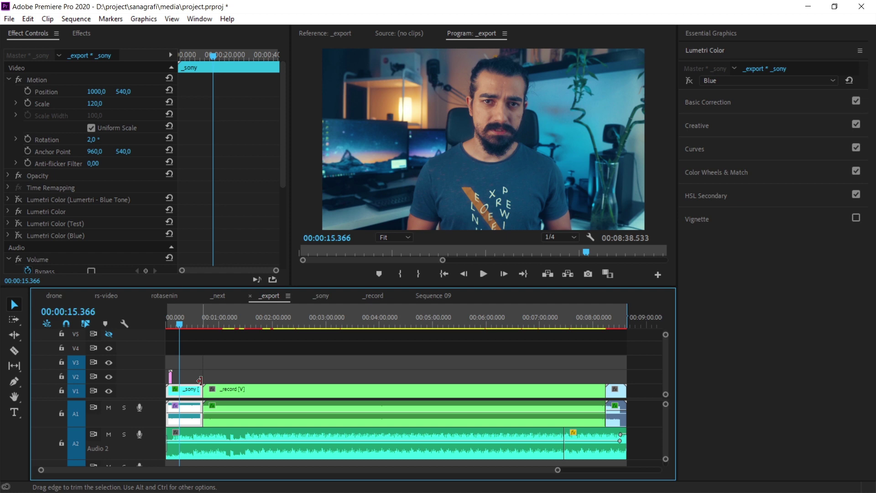
- With Effect Controls focused, open Keyboard Shortcuts and search for 'Maxi'
left_click(129, 81)
left_click(27, 18)
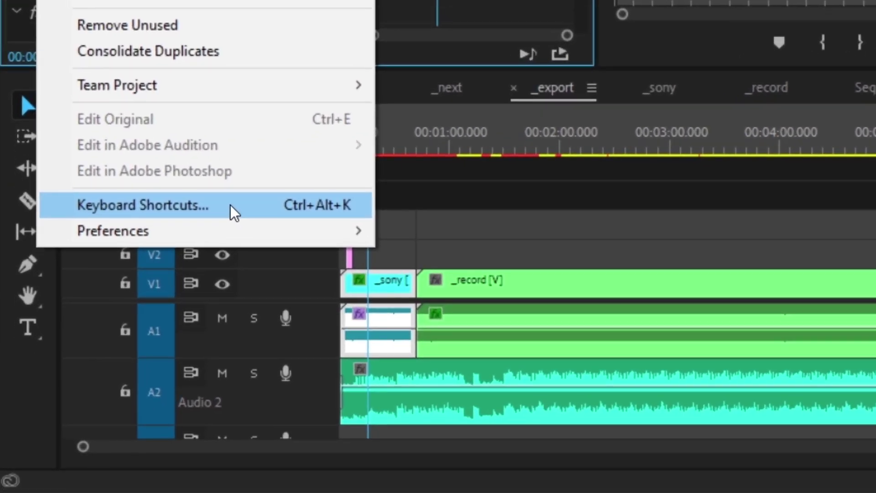
left_click(108, 350)
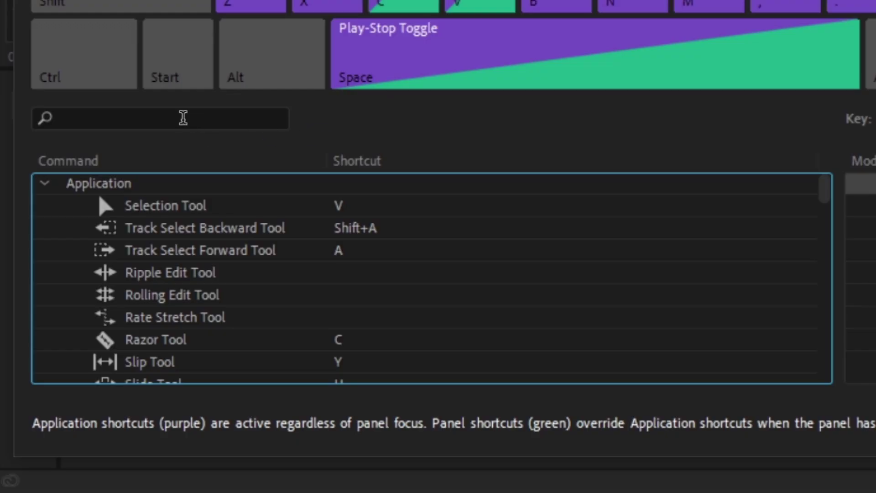
left_click(138, 117)
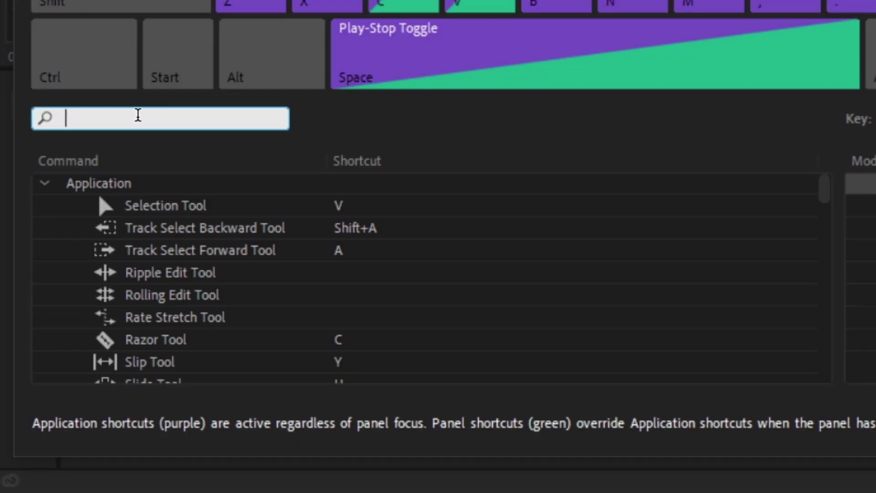
type("Maxi")
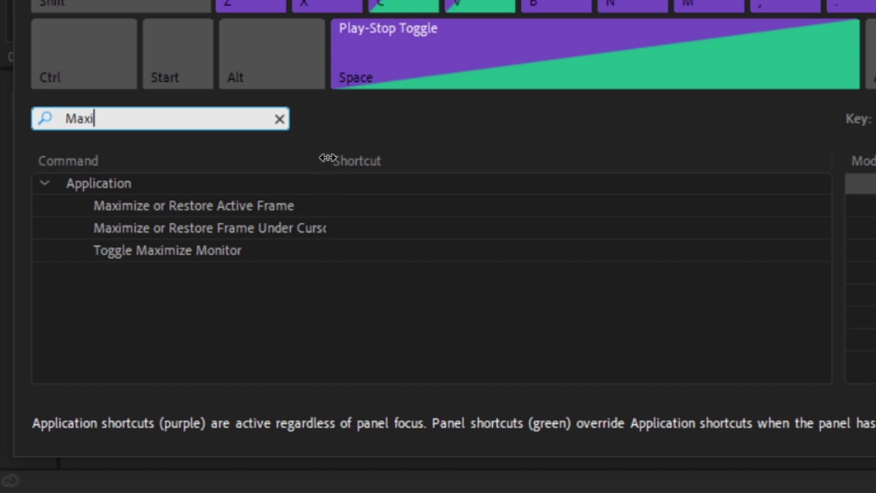
- Assign the ` key to Maximize or Restore Frame Under Cursor and save
left_click_drag(327, 159, 363, 157)
left_click(301, 228)
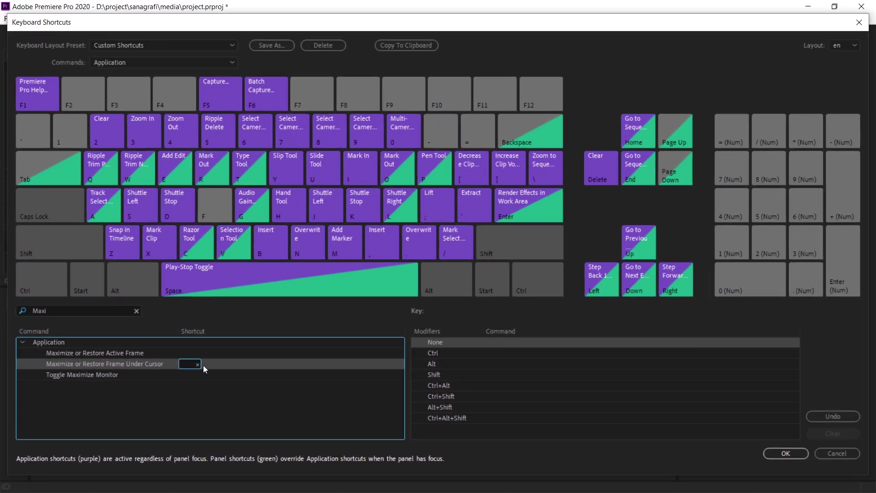
key("grave")
left_click(778, 452)
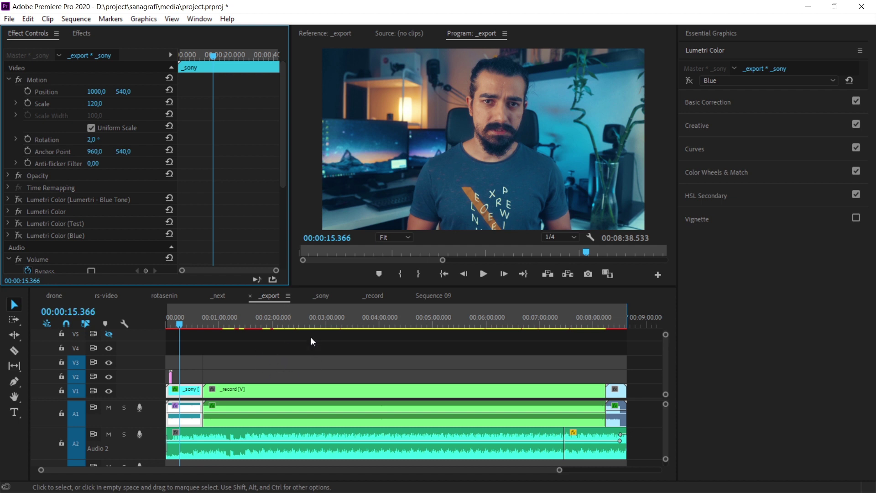
- Use ` to maximize and restore the timeline, Effect Controls and Program monitor
key("grave")
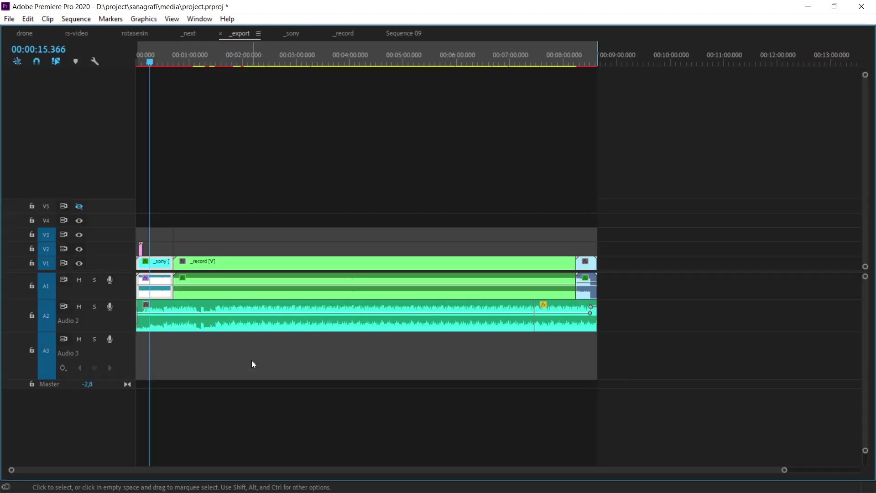
key("grave")
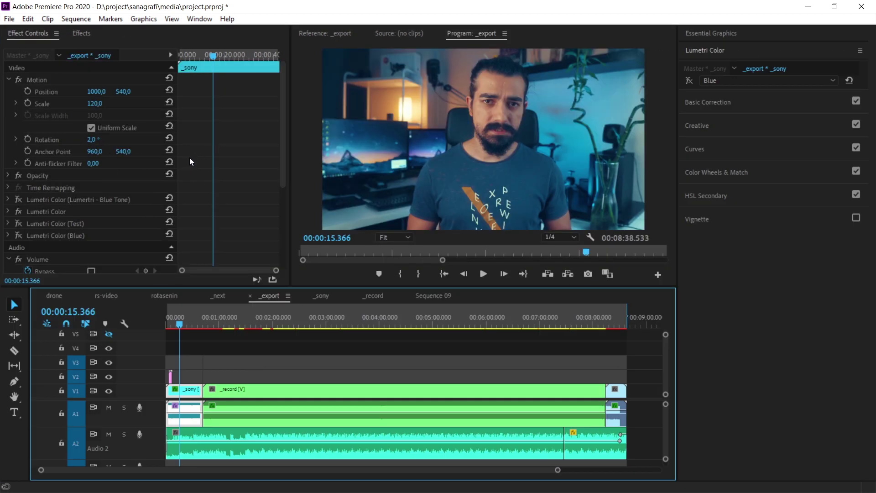
key("grave")
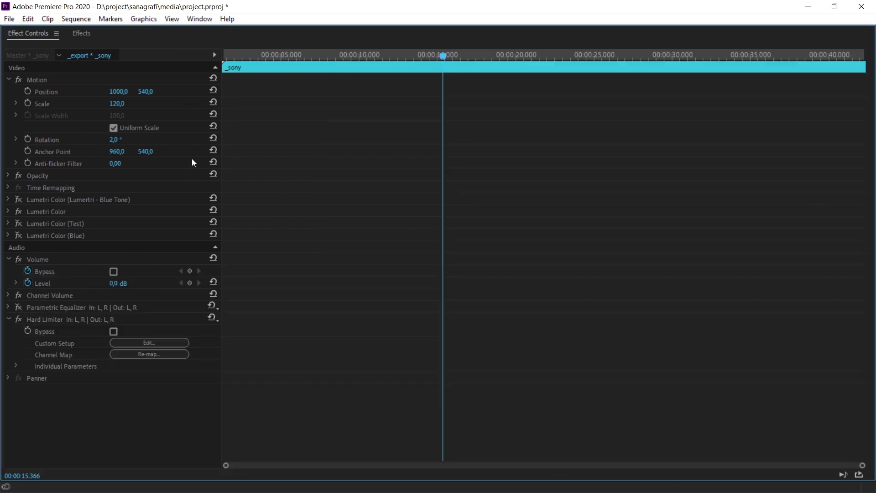
key("grave")
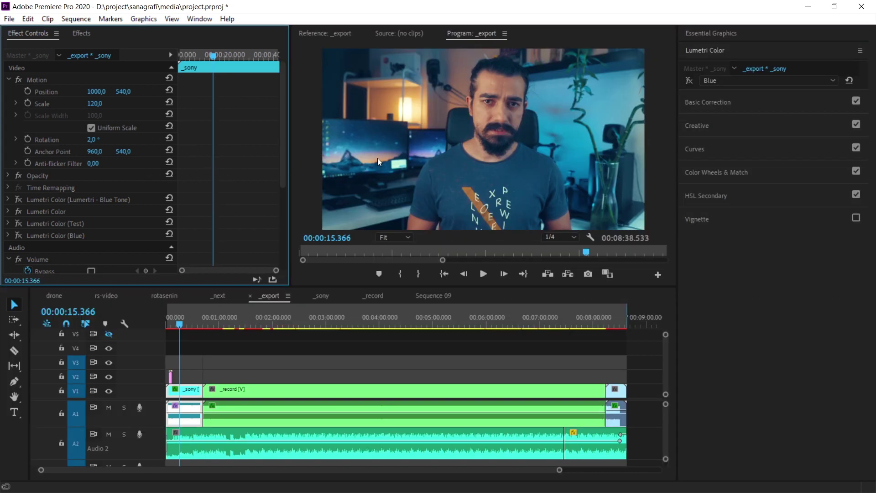
key("grave")
- Toggle Lumetri Color, Effect Controls and Program monitor full screen with `, then focus the timeline
key("grave")
key("grave")
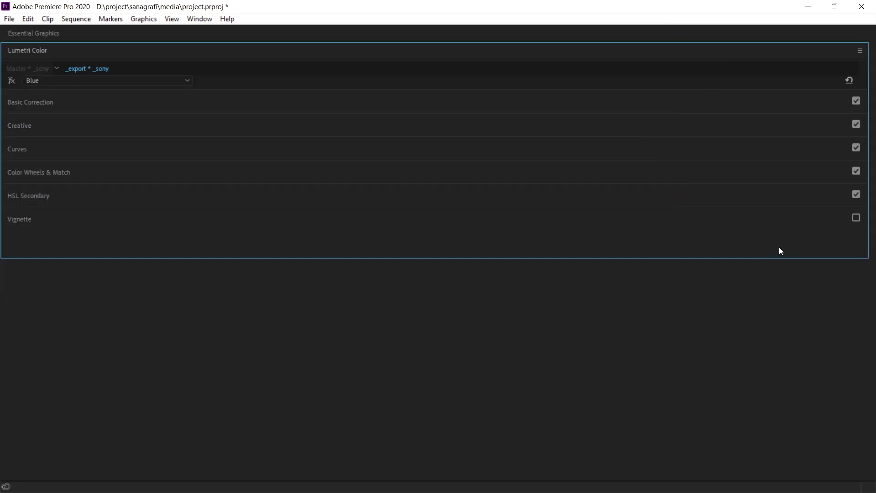
key("grave")
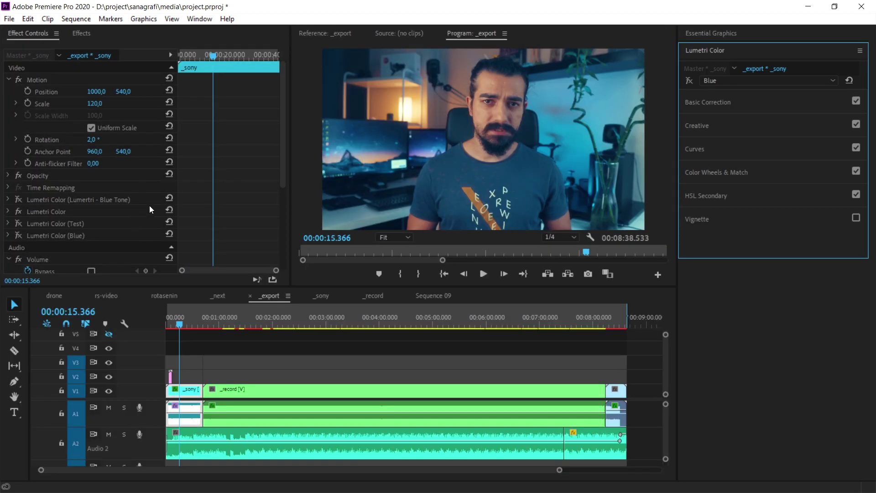
key("grave")
key("grave")
key("grave")
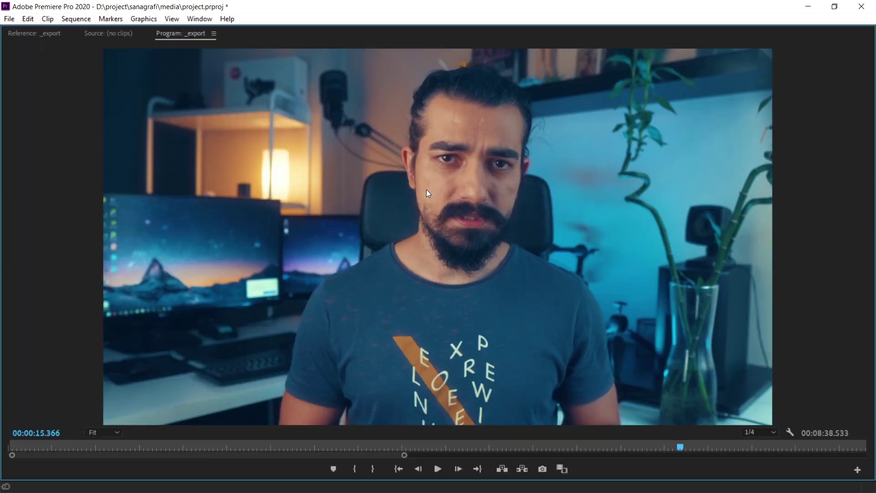
key("grave")
left_click(200, 380)
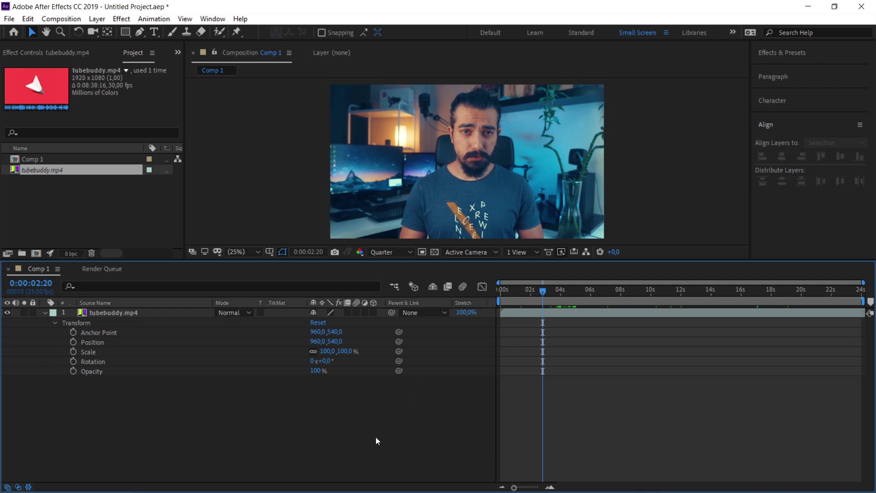
- Maximize the timeline via Panel Group Settings > Maximize/Restore Panel Group, then restore it
right_click(25, 274)
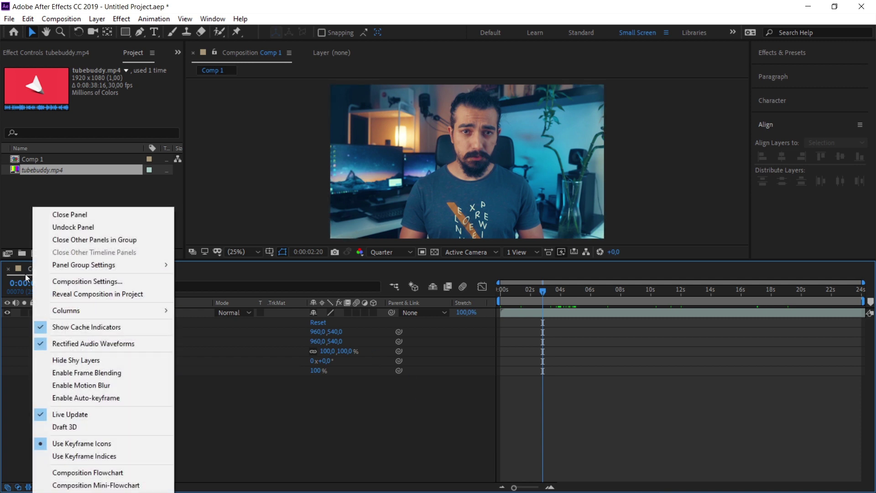
mouse_move(53, 265)
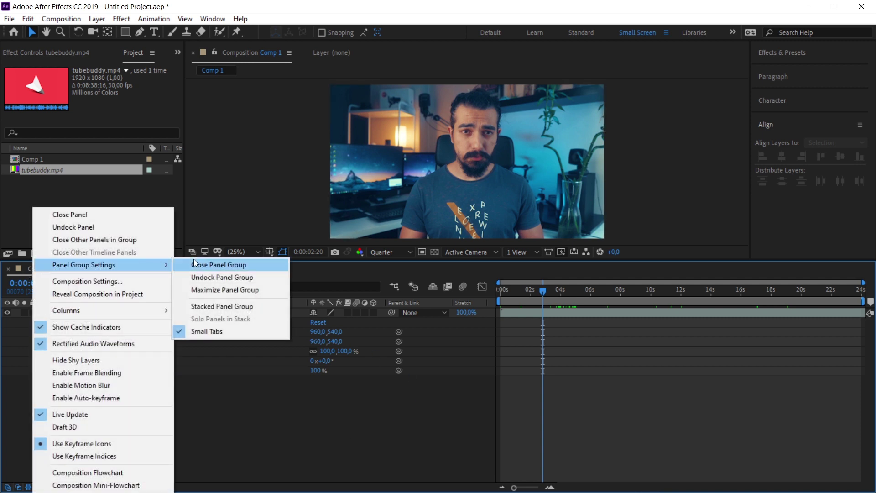
left_click(192, 289)
right_click(35, 50)
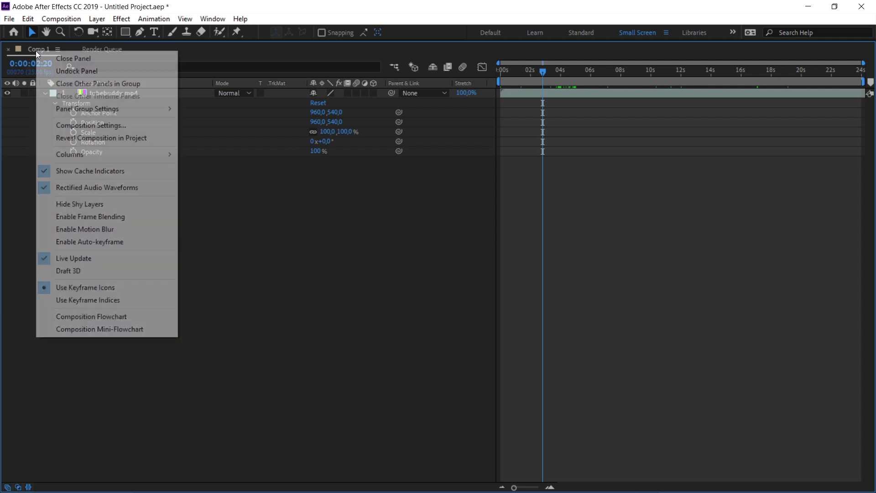
mouse_move(73, 109)
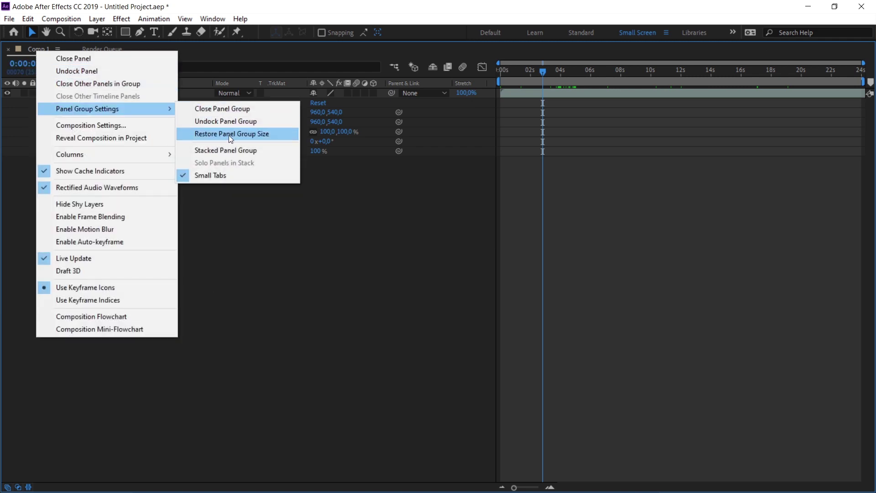
left_click(229, 134)
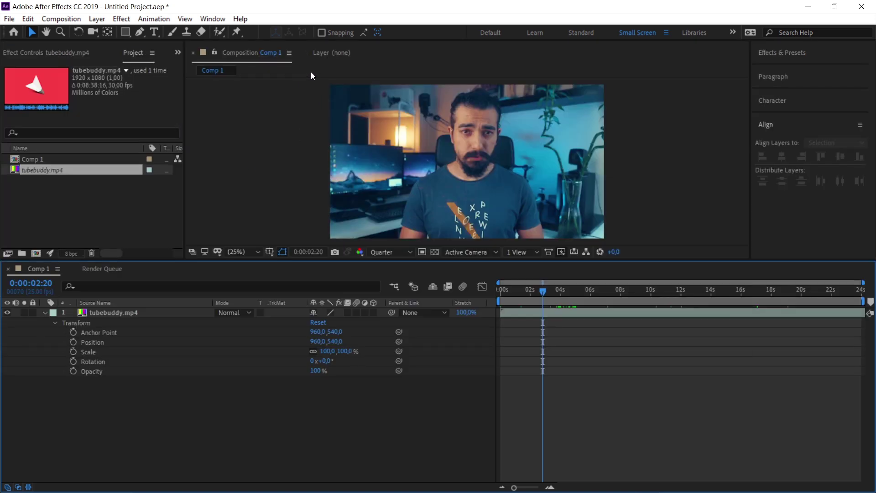
- Enlarge the Composition viewer to full screen and restore it, then open the Edit menu
right_click(252, 55)
key("grave")
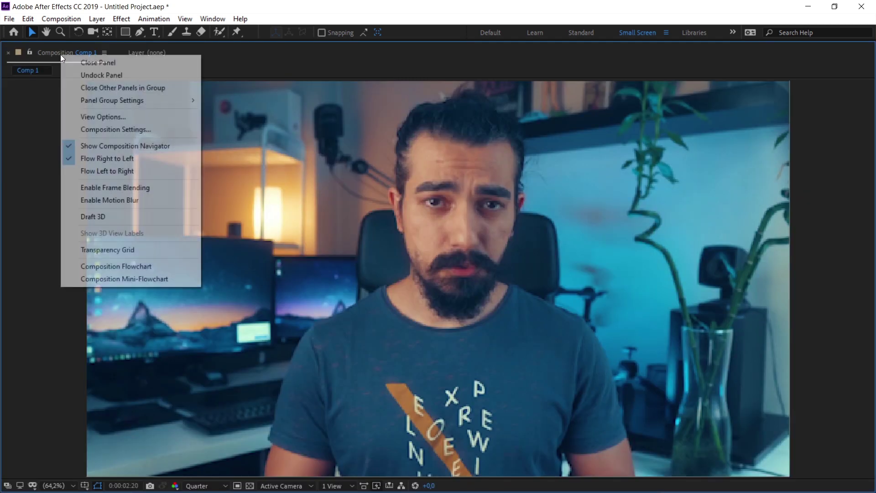
right_click(60, 54)
mouse_move(110, 100)
left_click(238, 127)
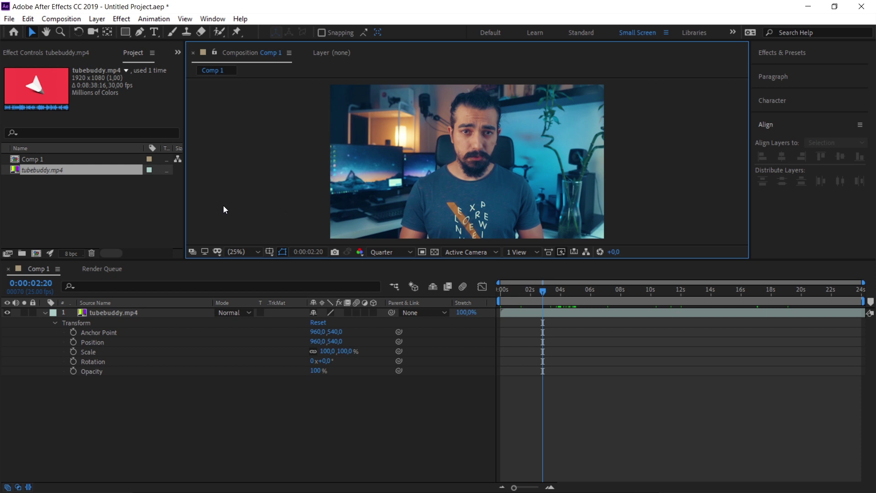
left_click(28, 20)
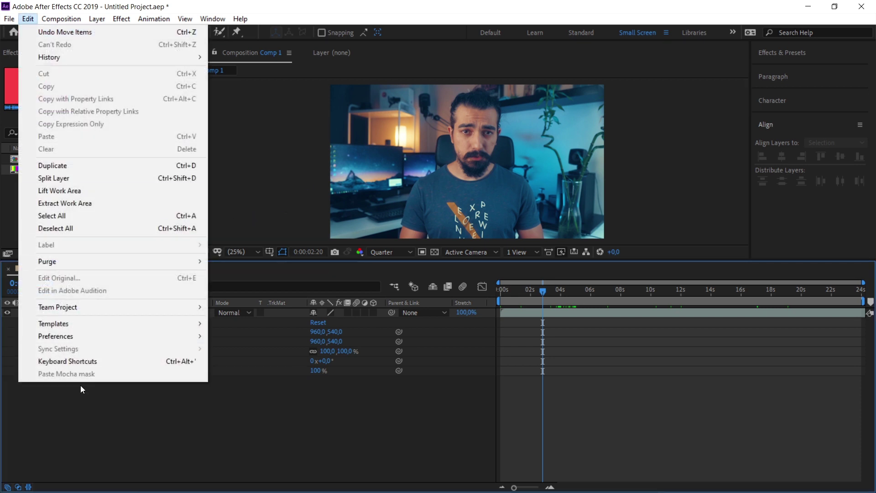
- In Keyboard Shortcuts, switch to the After Effects Default.txt preset and check the Maximize Panel binding
left_click(40, 361)
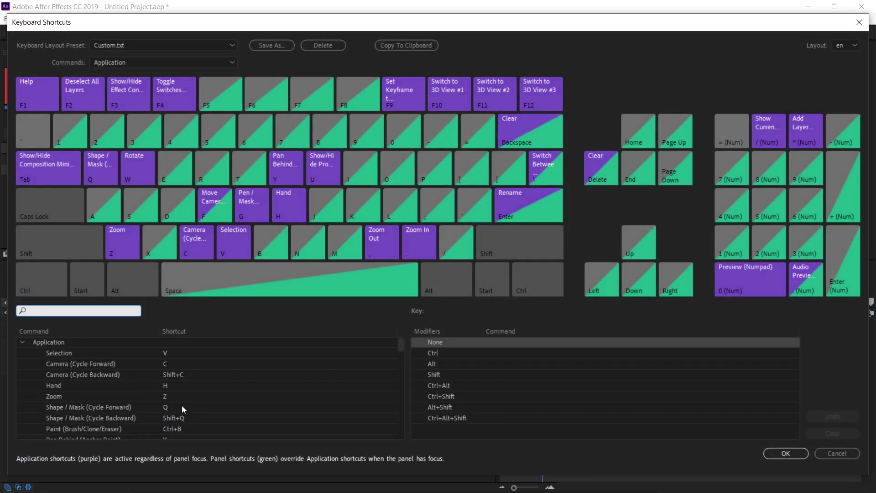
left_click(30, 131)
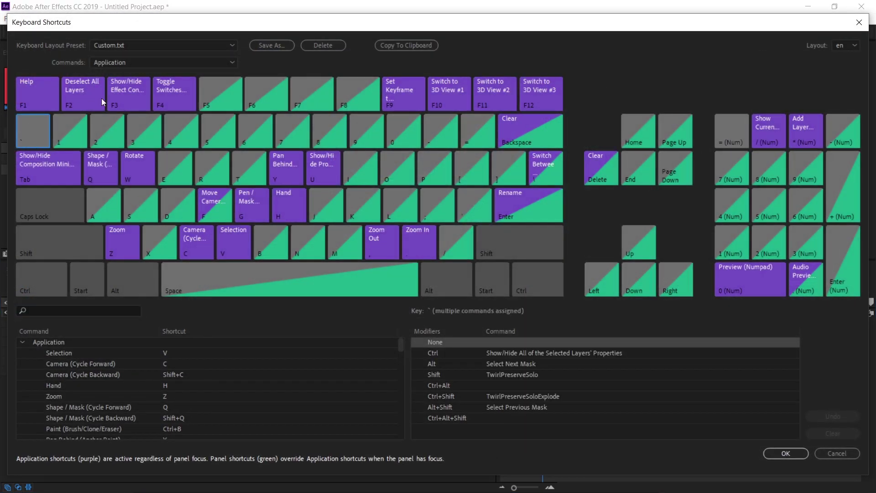
left_click(125, 43)
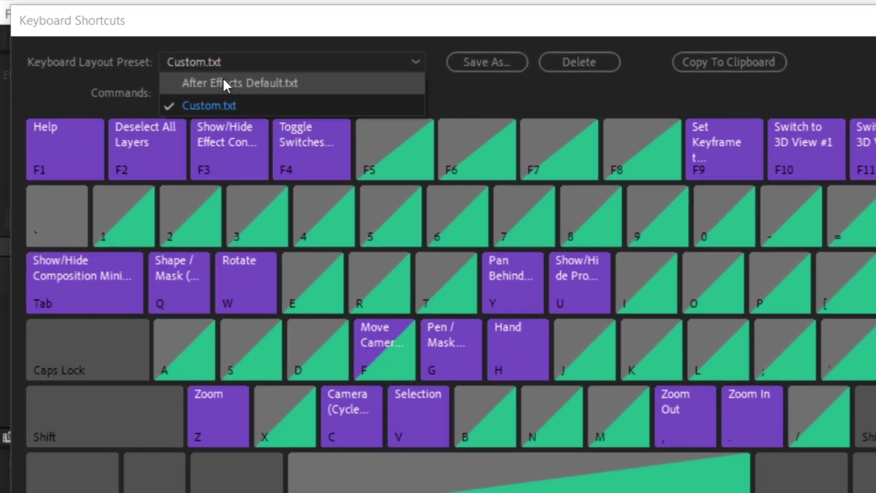
left_click(223, 85)
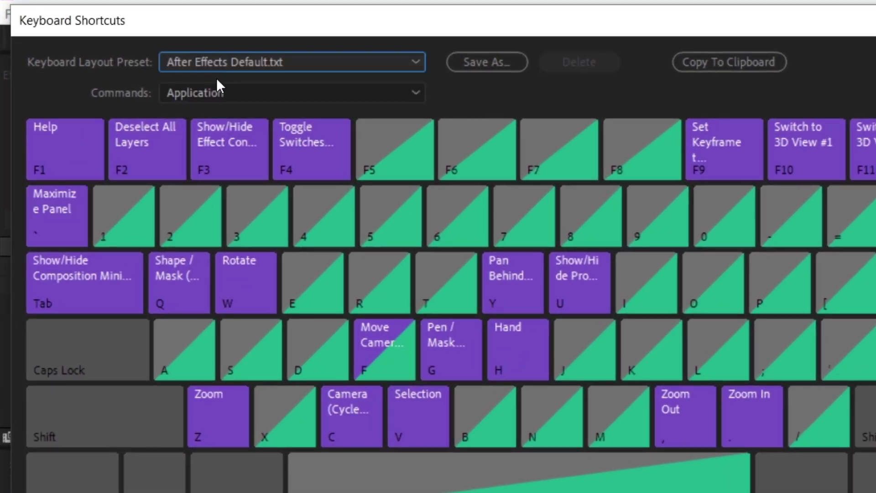
left_click(42, 211)
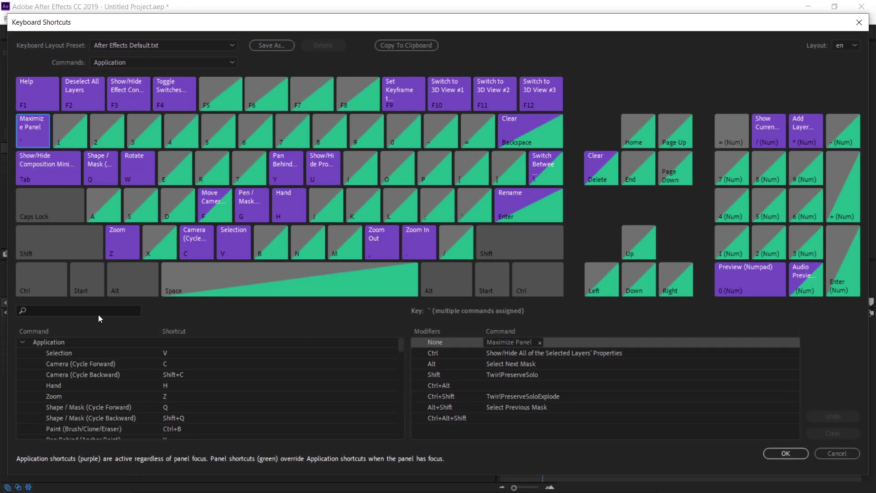
- Search 'Maximi', clear Maximize Panel's shortcut, assign the ` key, and save
left_click(99, 314)
type("Maximi")
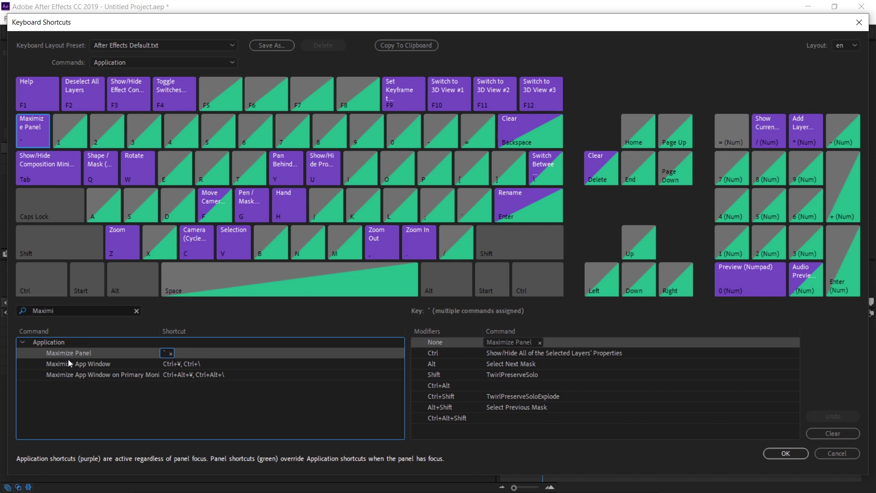
left_click(171, 354)
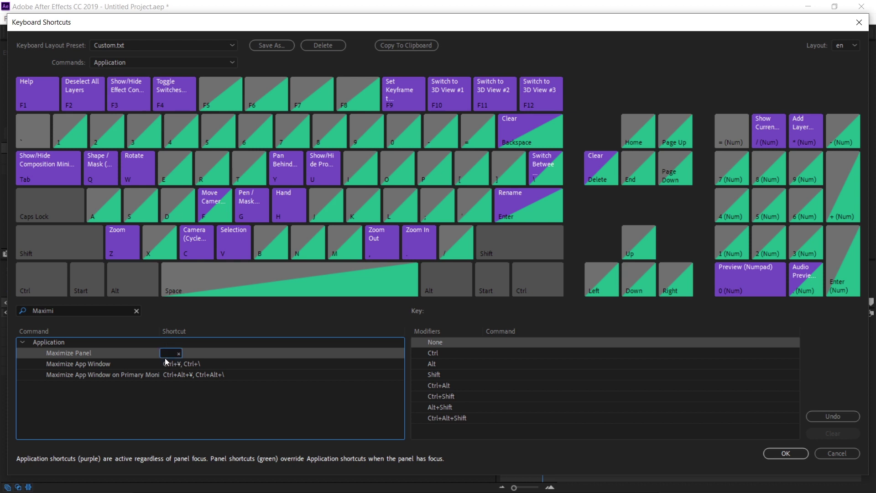
key("grave")
left_click(237, 384)
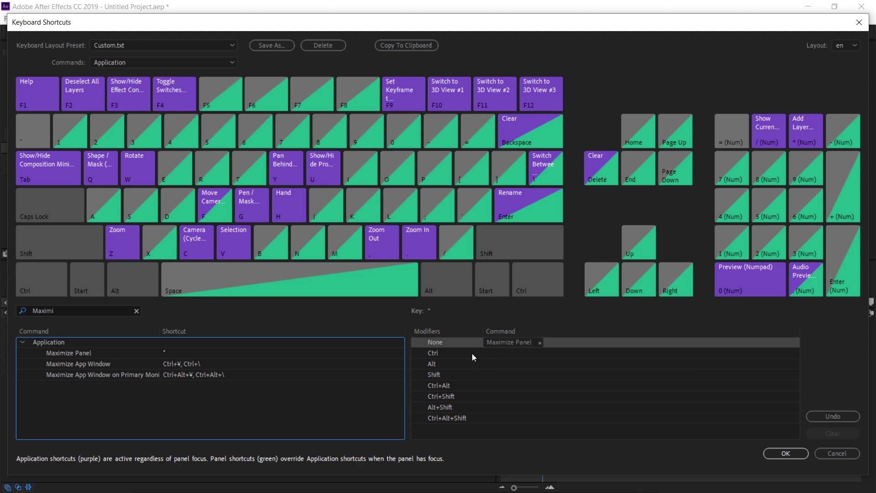
left_click(785, 453)
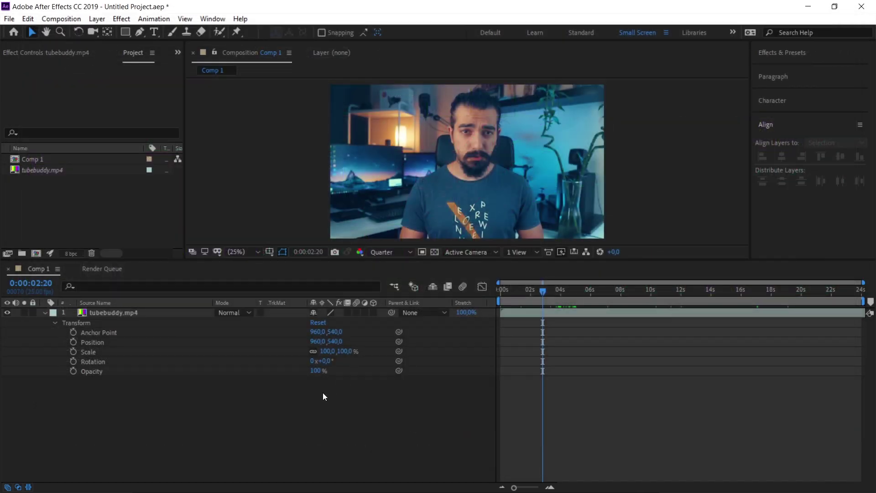
key("grave")
key("grave")
key("grave")
key("grave")
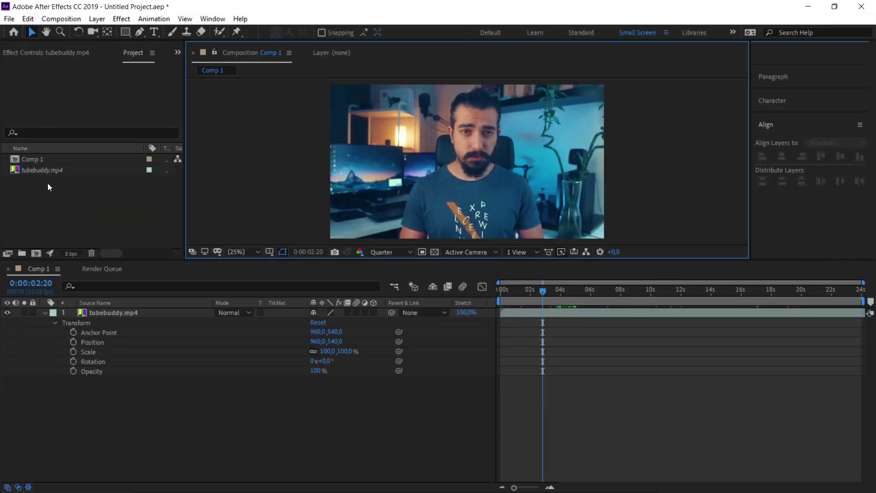
key("grave")
key("grave")
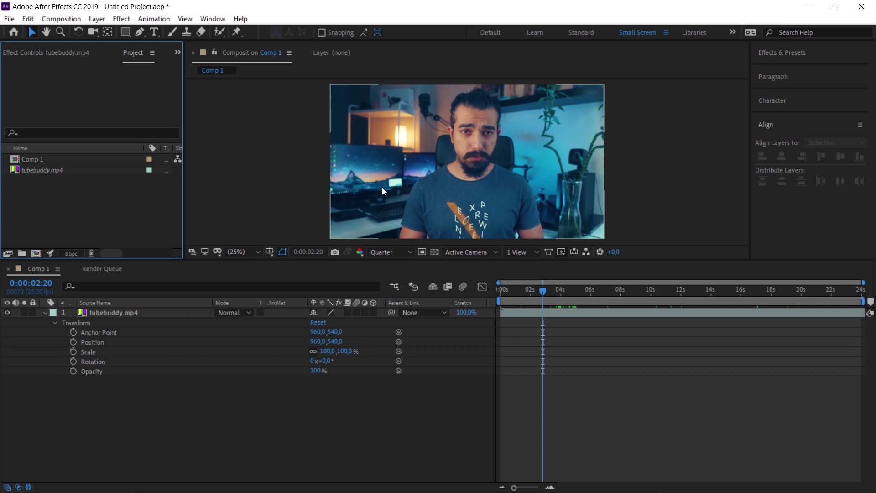
key("grave")
key("grave")
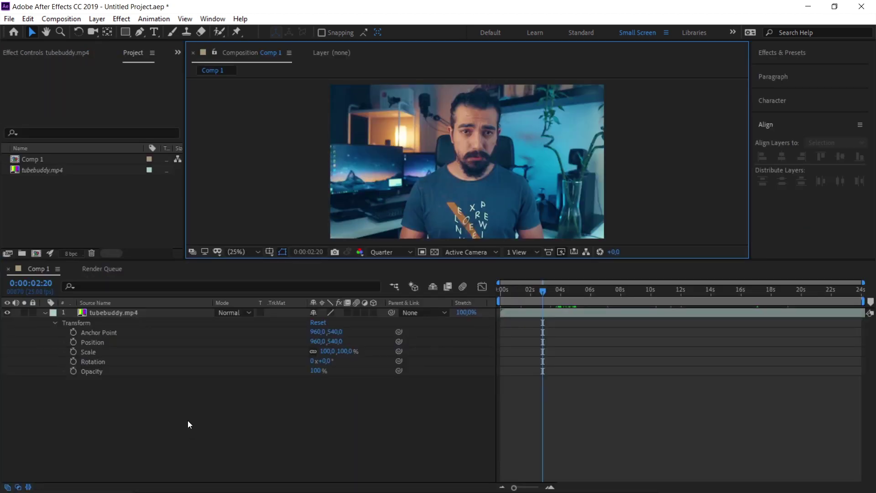
key("grave")
key("grave")
key("grave")
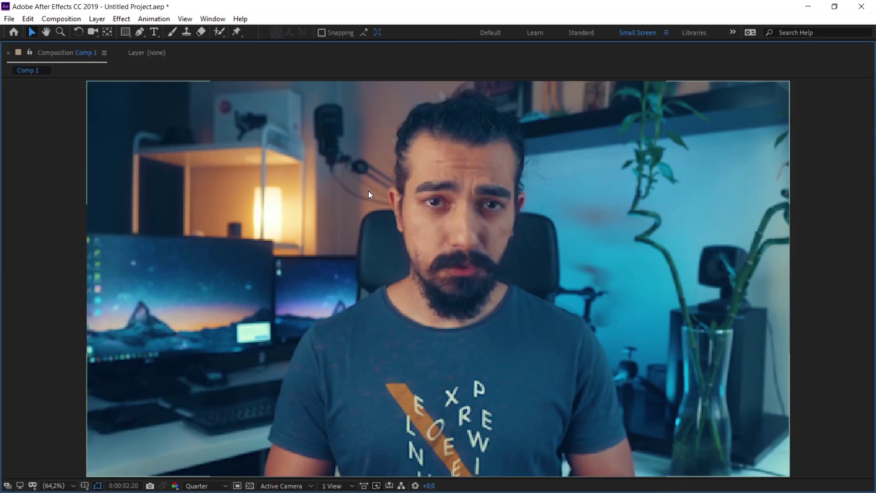
key("grave")
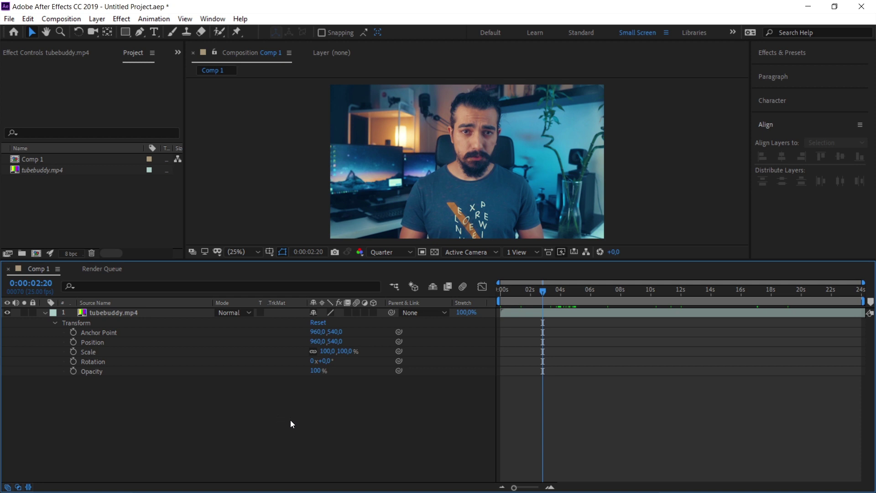